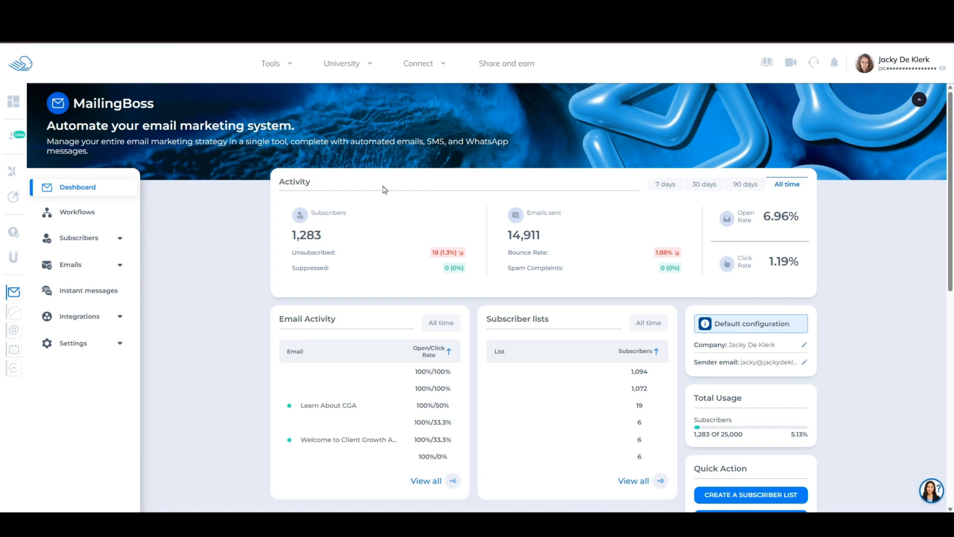
Open the Tags Manager in the Subscribers section
{"action": "left_click", "coordinate": [120, 243]}
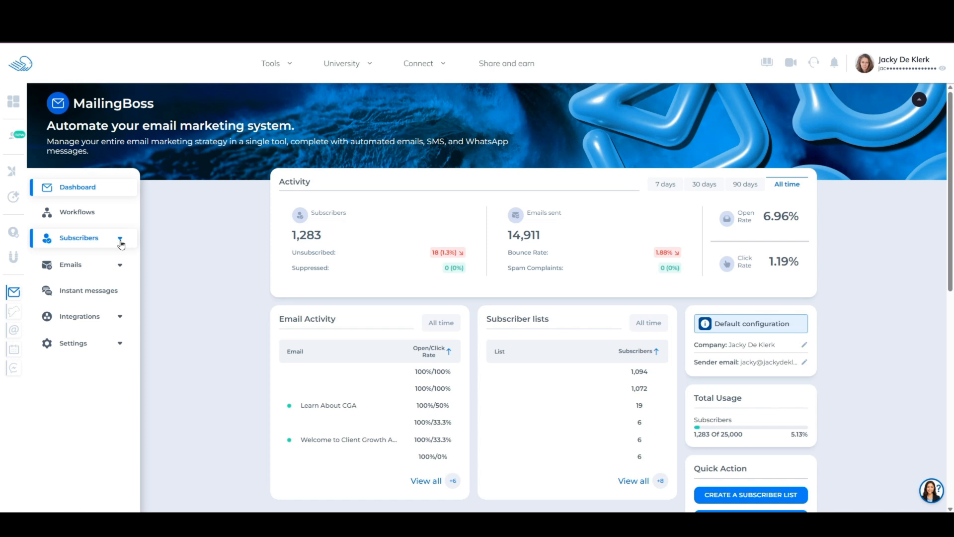
{"action": "left_click", "coordinate": [120, 243]}
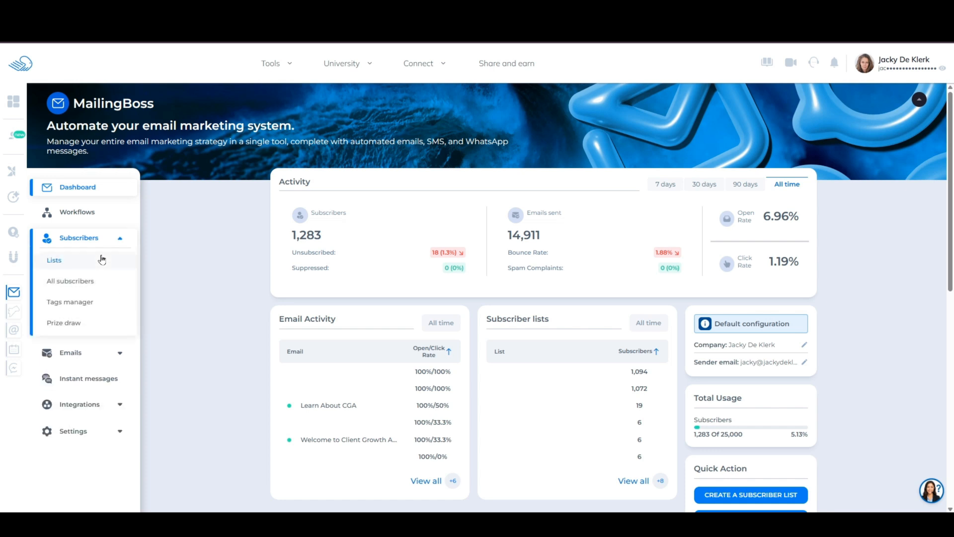
{"action": "left_click", "coordinate": [68, 304]}
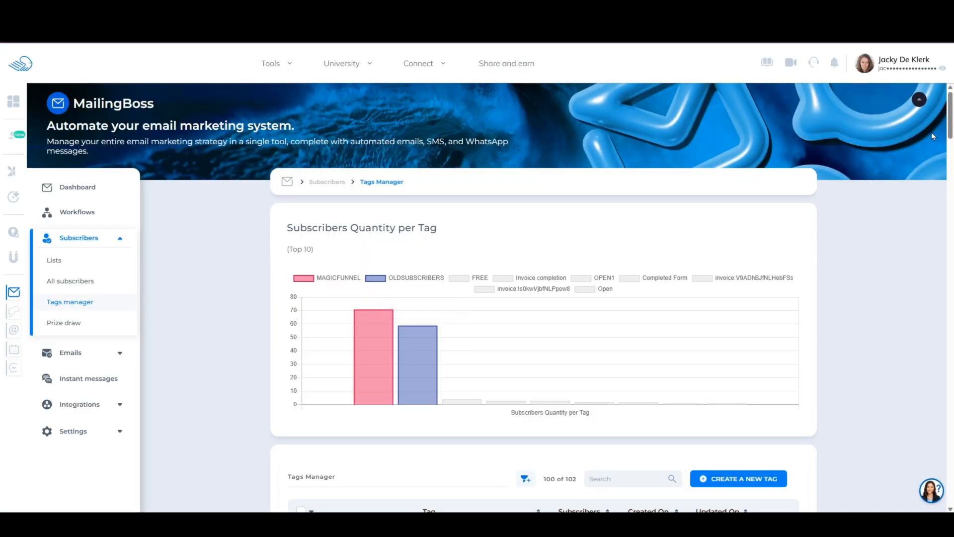
Create and save a new subscriber tag named EmailOpen with the black color #000000FF
{"action": "left_click_drag", "start_coordinate": [950, 128], "coordinate": [950, 136]}
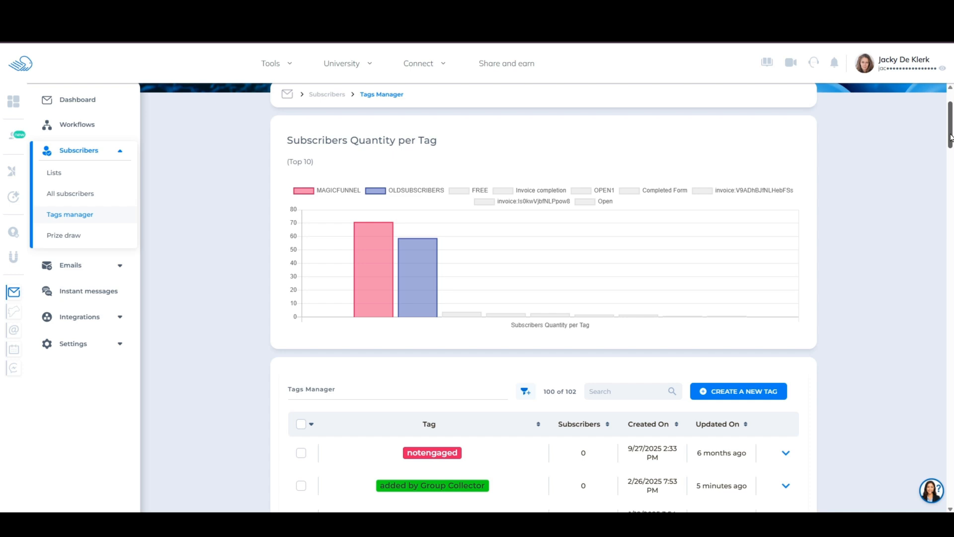
{"action": "left_click_drag", "start_coordinate": [950, 137], "coordinate": [950, 152]}
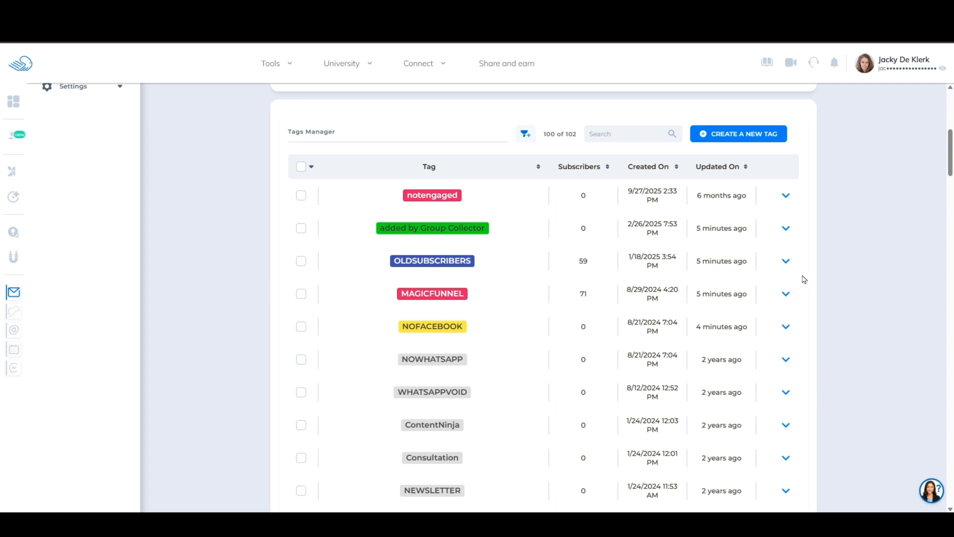
{"action": "left_click_drag", "start_coordinate": [950, 170], "coordinate": [951, 129]}
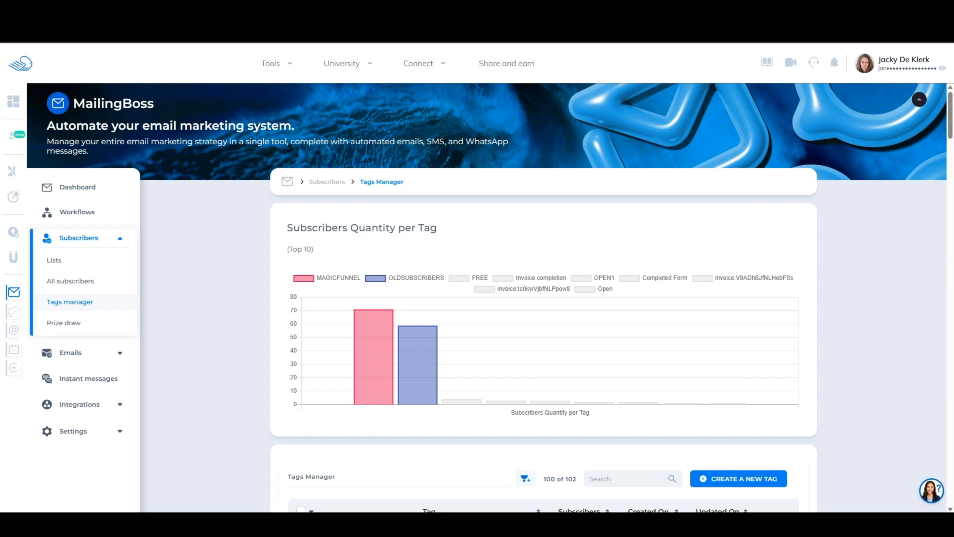
{"action": "scroll", "coordinate": [607, 355], "scroll_direction": "down", "scroll_amount": 5}
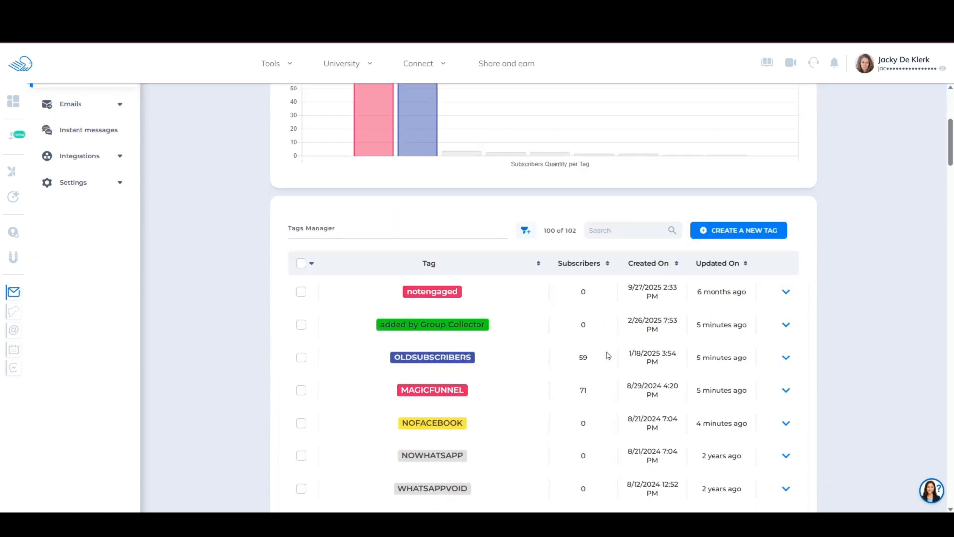
{"action": "scroll", "coordinate": [607, 355], "scroll_direction": "down", "scroll_amount": 1}
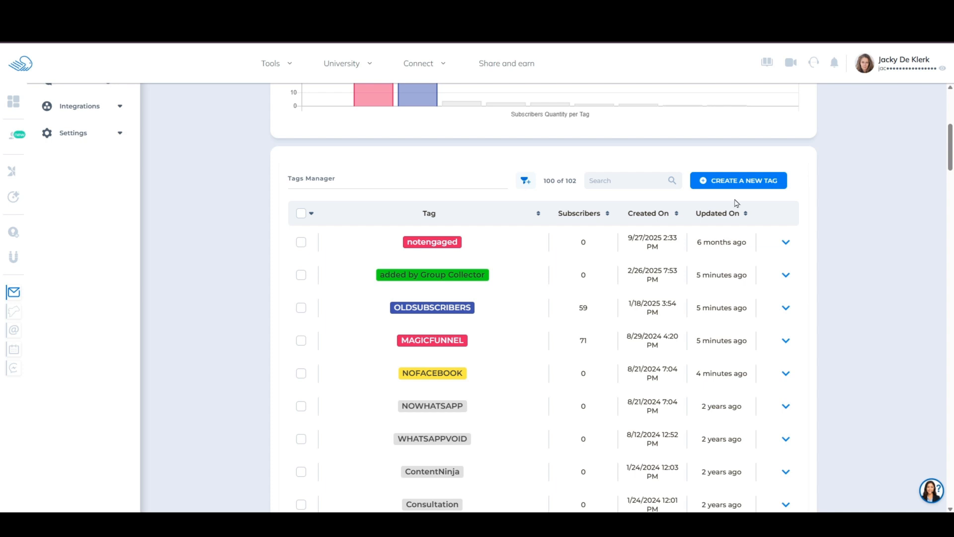
{"action": "left_click", "coordinate": [735, 181]}
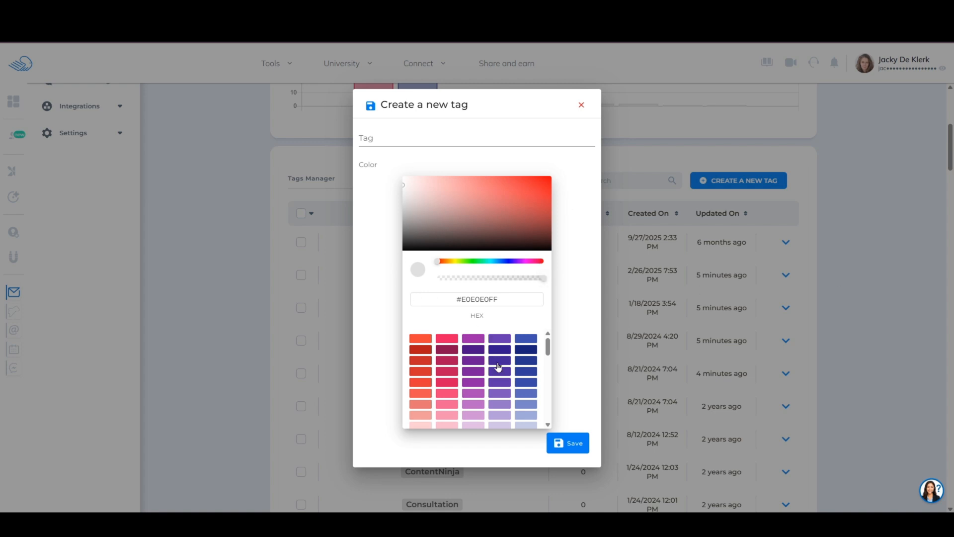
{"action": "left_click_drag", "start_coordinate": [549, 336], "coordinate": [555, 402]}
{"action": "left_click", "coordinate": [526, 376]}
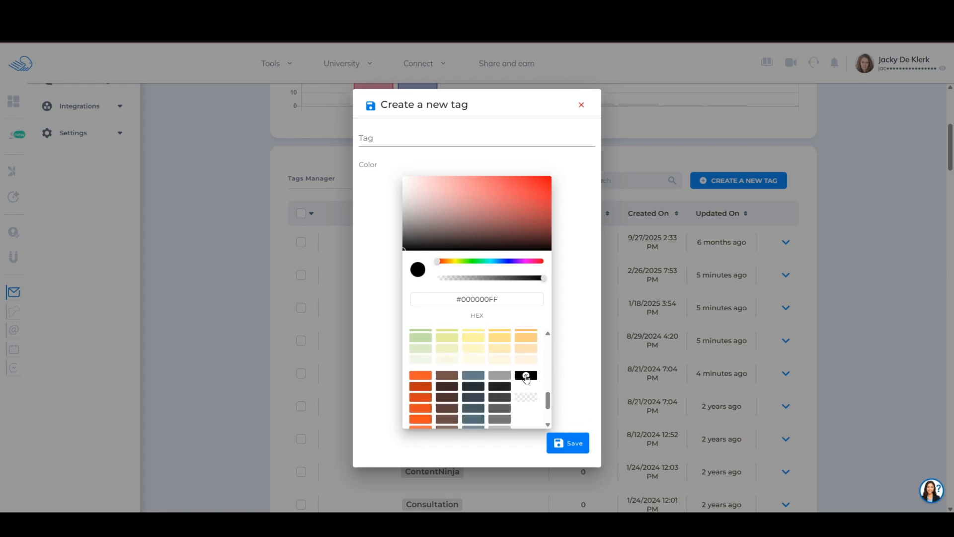
{"action": "left_click", "coordinate": [402, 138]}
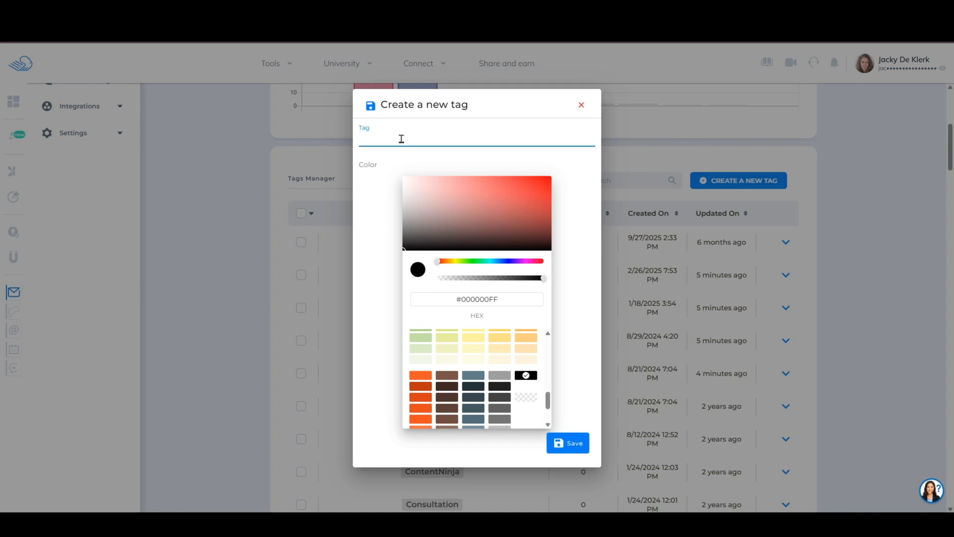
{"action": "type", "text": "EmailOpen"}
{"action": "left_click", "coordinate": [572, 443]}
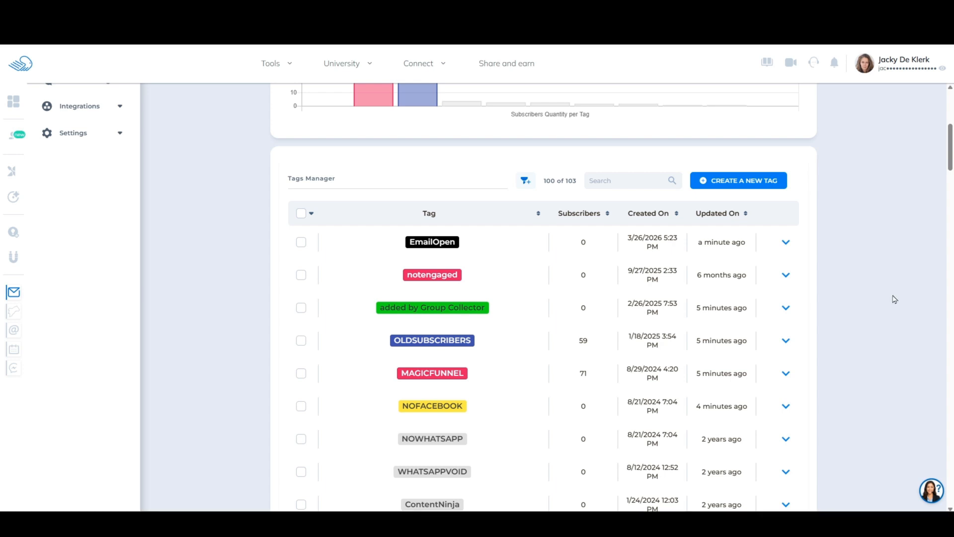
Go to the Workflows section and start a new workflow
{"action": "scroll", "coordinate": [243, 267], "scroll_direction": "up", "scroll_amount": 4}
{"action": "scroll", "coordinate": [243, 267], "scroll_direction": "up", "scroll_amount": 2}
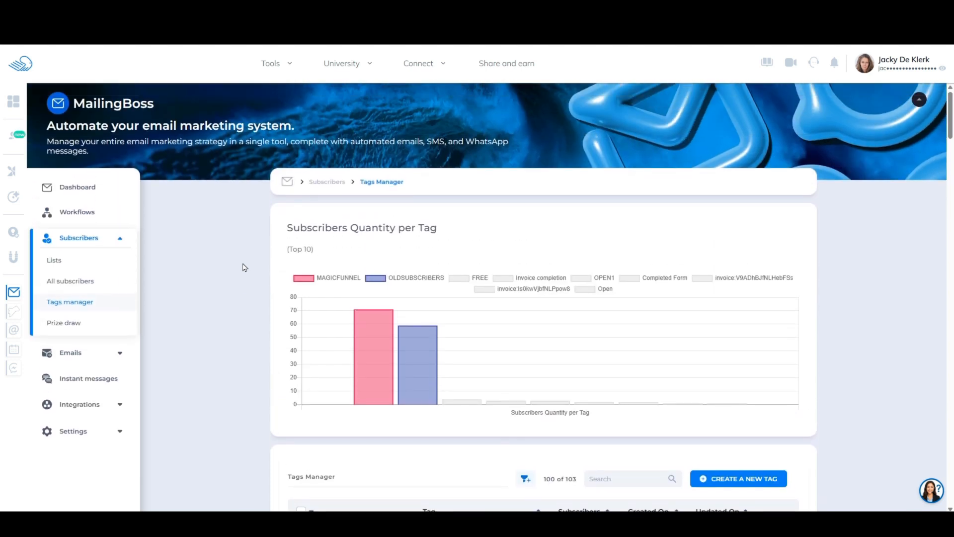
{"action": "left_click", "coordinate": [83, 217]}
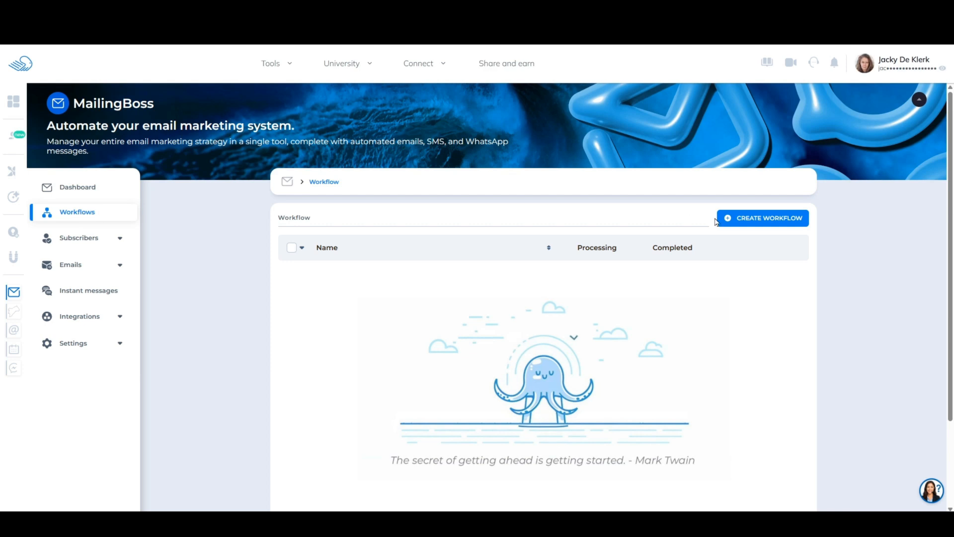
{"action": "left_click", "coordinate": [775, 219]}
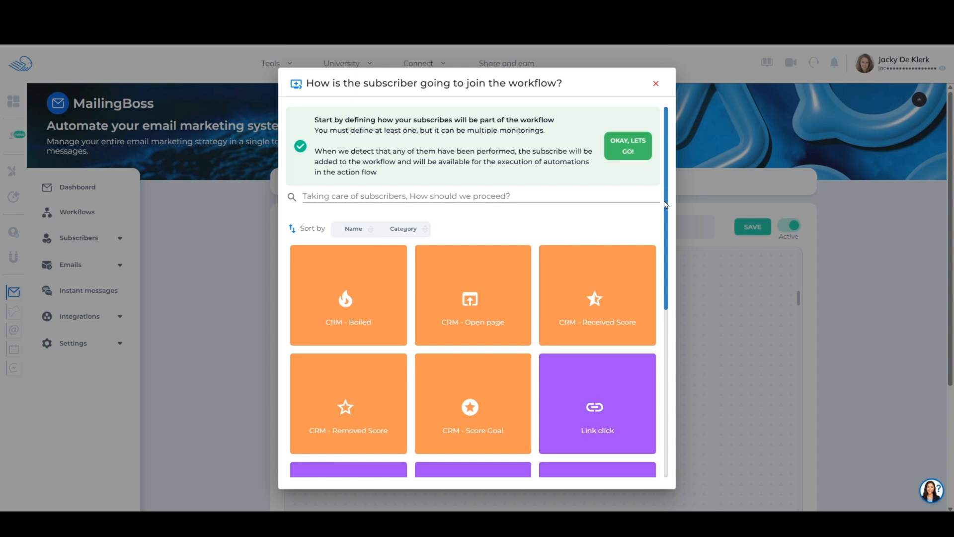
Add an Open email trigger for the campaign Client Success Story (sending) as the way subscribers join the workflow
{"action": "left_click_drag", "start_coordinate": [666, 205], "coordinate": [671, 320]}
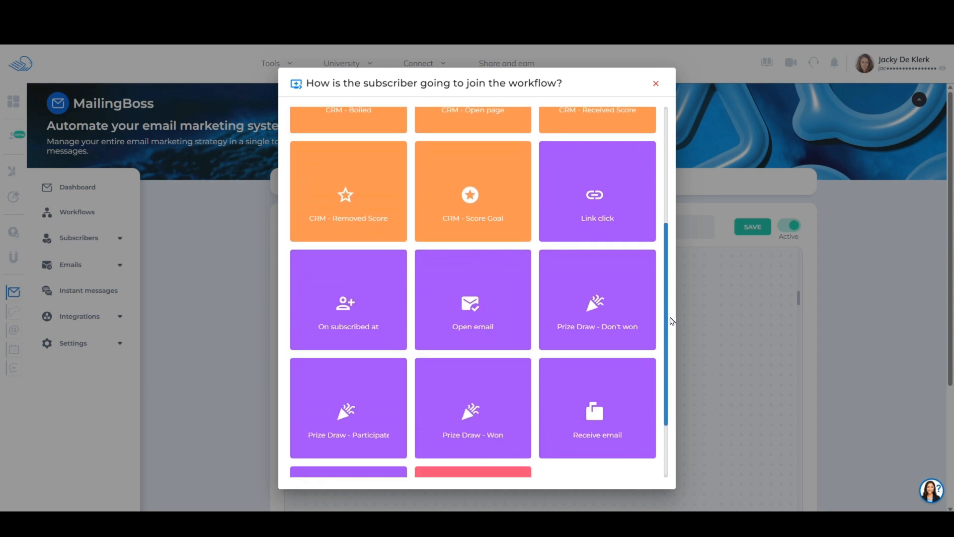
{"action": "left_click", "coordinate": [492, 313]}
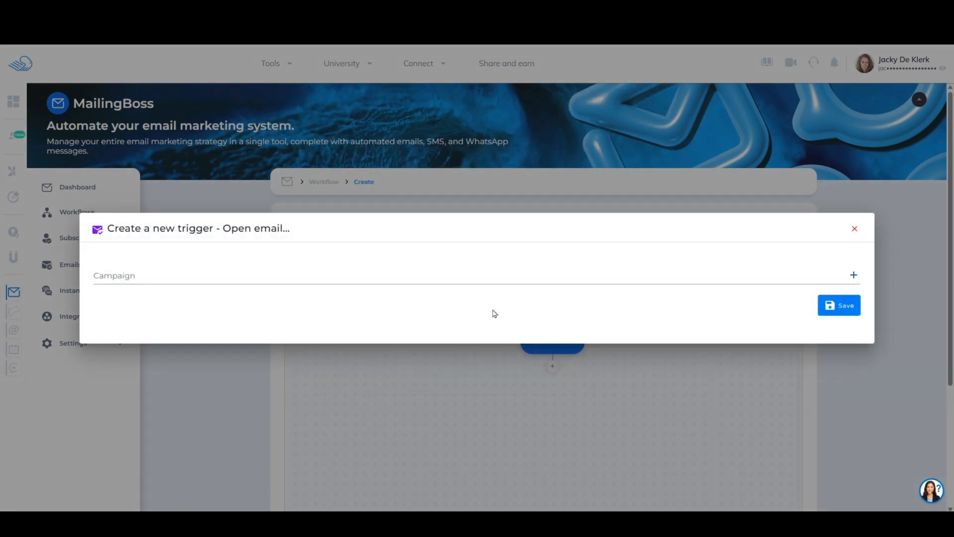
{"action": "left_click", "coordinate": [302, 275]}
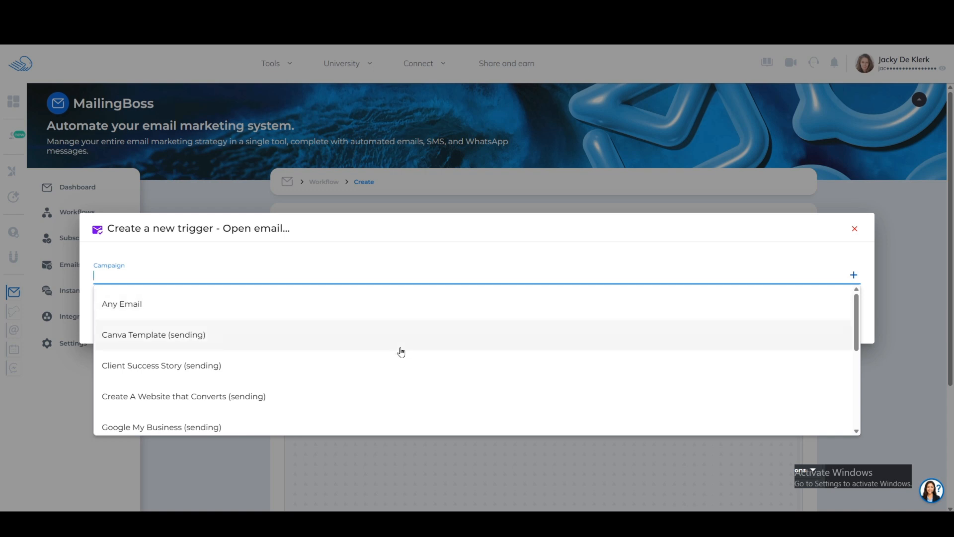
{"action": "left_click", "coordinate": [156, 366]}
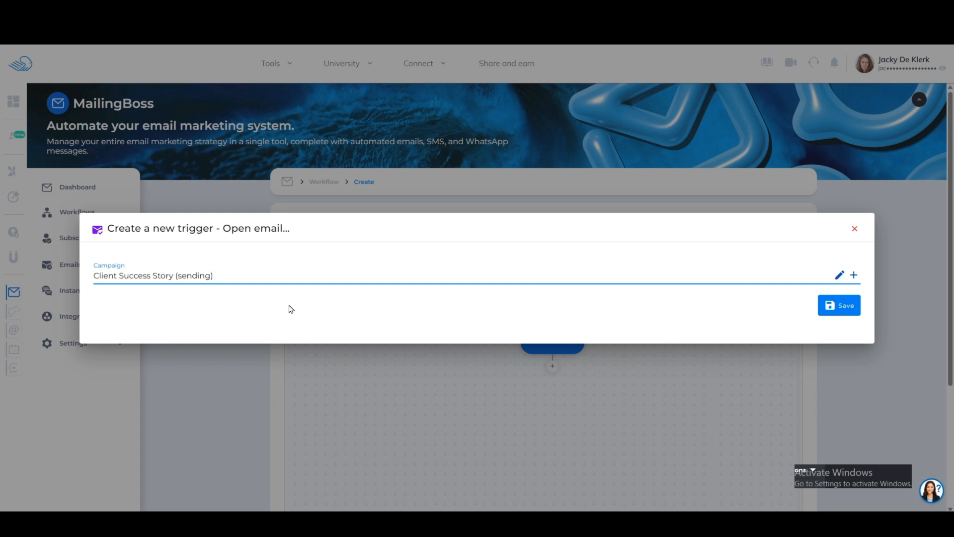
{"action": "left_click", "coordinate": [839, 310]}
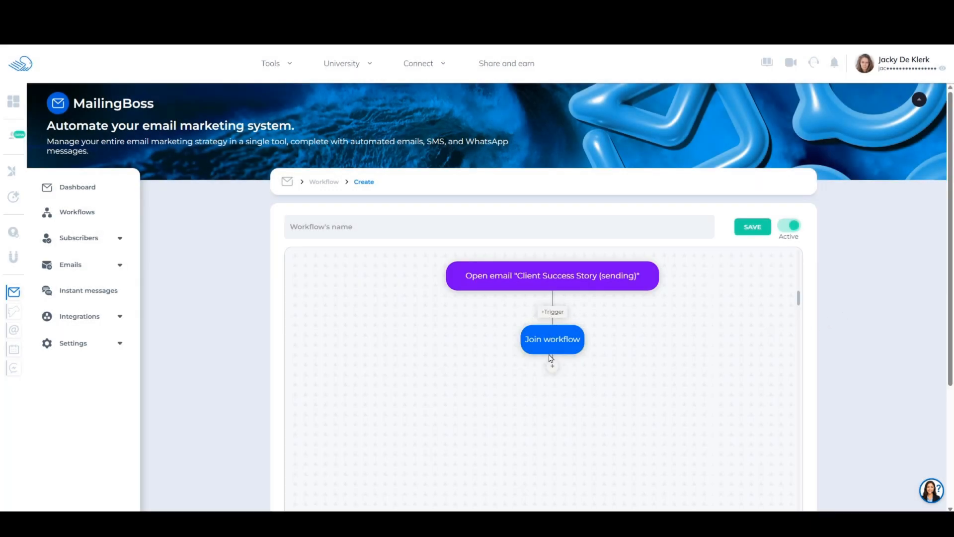
Add an Add tag action with the EmailOpen tag directly after the Join workflow node
{"action": "left_click", "coordinate": [553, 368]}
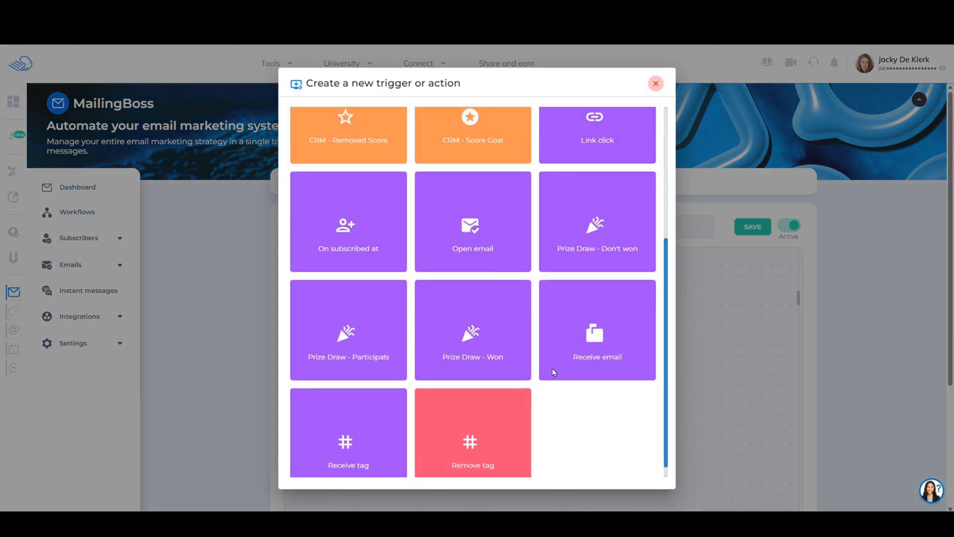
{"action": "scroll", "coordinate": [551, 370], "scroll_direction": "up", "scroll_amount": 5}
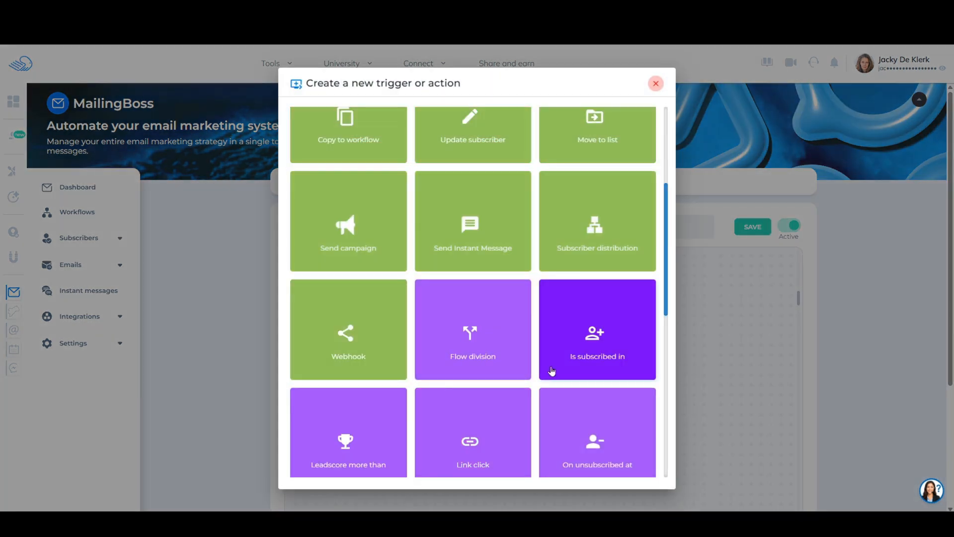
{"action": "scroll", "coordinate": [552, 370], "scroll_direction": "up", "scroll_amount": 2}
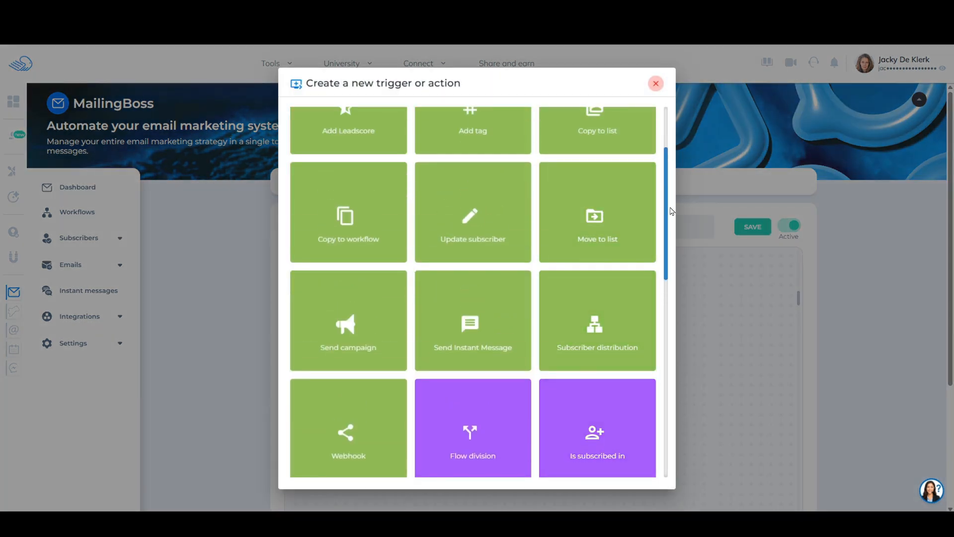
{"action": "left_click_drag", "start_coordinate": [666, 221], "coordinate": [658, 177]}
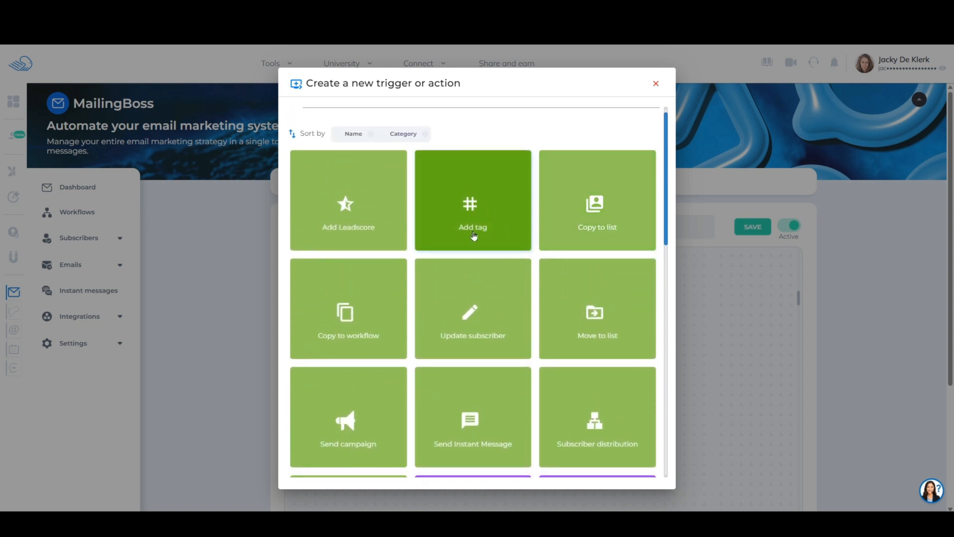
{"action": "left_click", "coordinate": [476, 199]}
{"action": "left_click", "coordinate": [302, 249]}
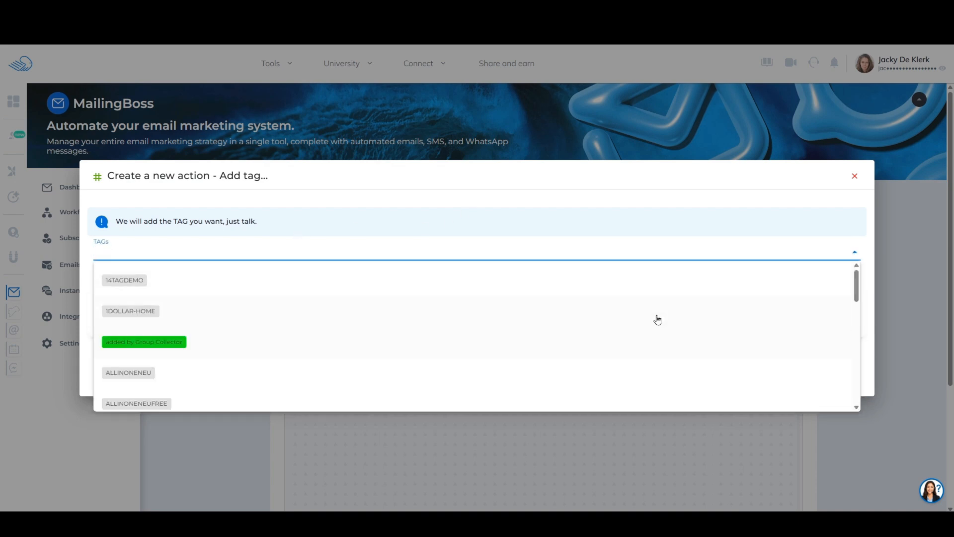
{"action": "left_click_drag", "start_coordinate": [857, 284], "coordinate": [863, 353]}
{"action": "scroll", "coordinate": [862, 353], "scroll_direction": "down", "scroll_amount": 5}
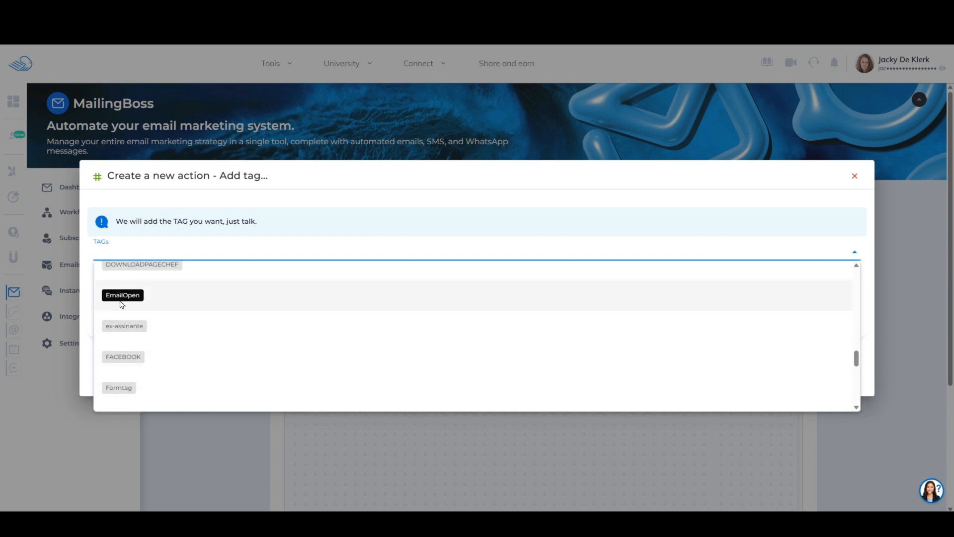
{"action": "left_click", "coordinate": [123, 299]}
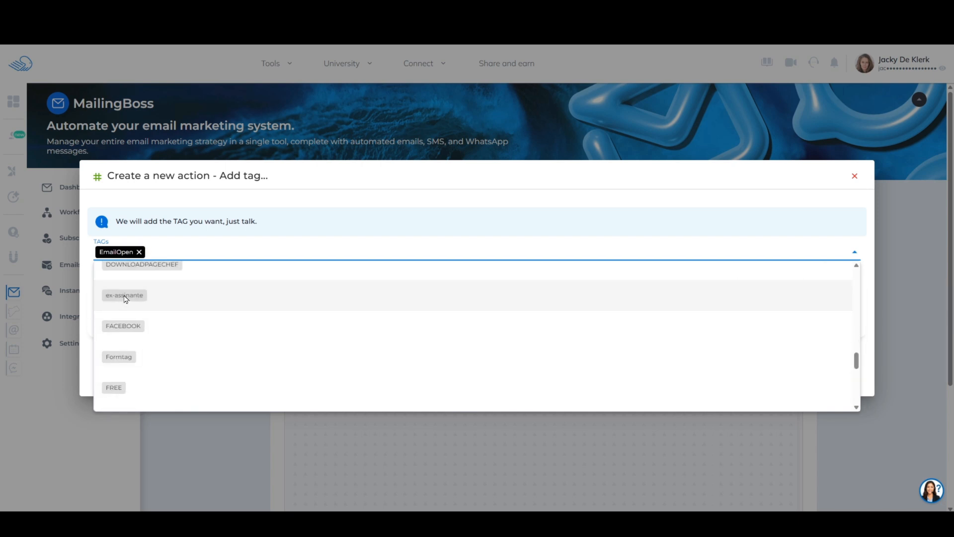
{"action": "left_click", "coordinate": [457, 234]}
{"action": "left_click", "coordinate": [829, 357]}
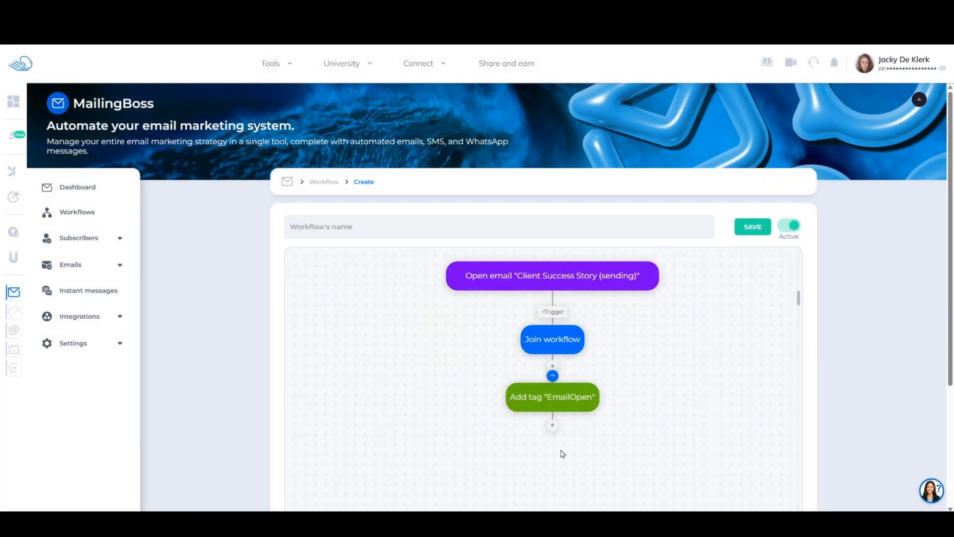
Name the workflow "Open Email - Client Success Story", save it, and check its status in the workflow list
{"action": "mouse_move", "coordinate": [538, 277]}
{"action": "mouse_move", "coordinate": [564, 413]}
{"action": "mouse_move", "coordinate": [597, 405]}
{"action": "left_click", "coordinate": [359, 226]}
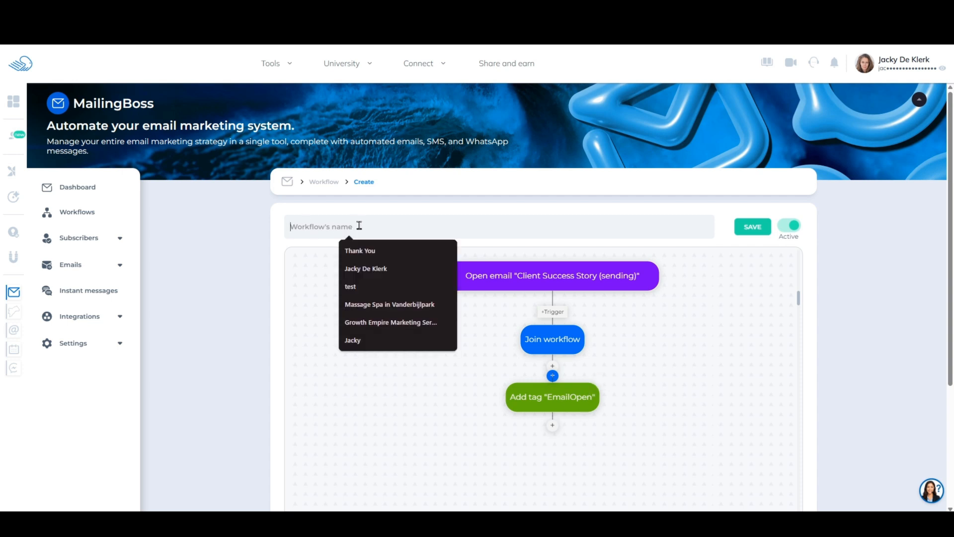
{"action": "key", "text": "BackSpace"}
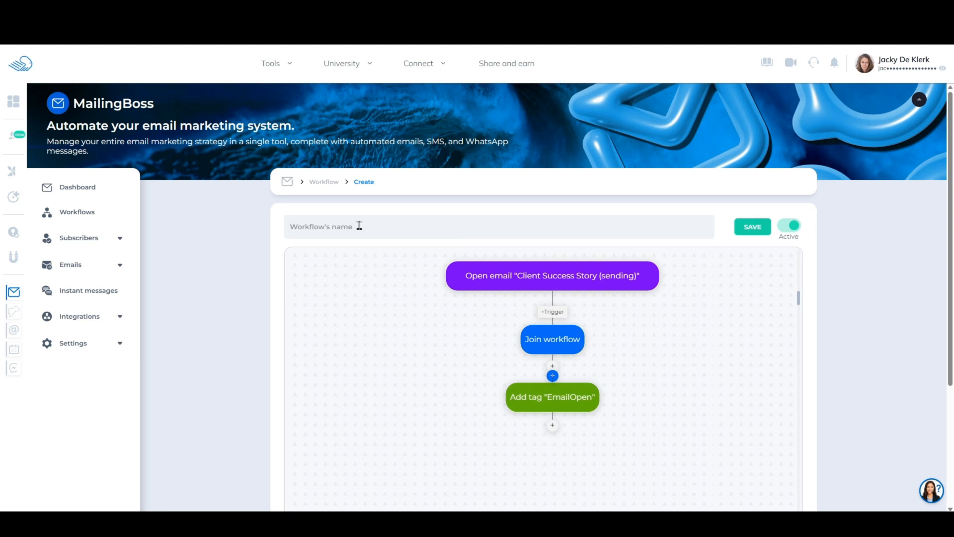
{"action": "type", "text": "Open Email - Client Success Story"}
{"action": "left_click", "coordinate": [752, 229]}
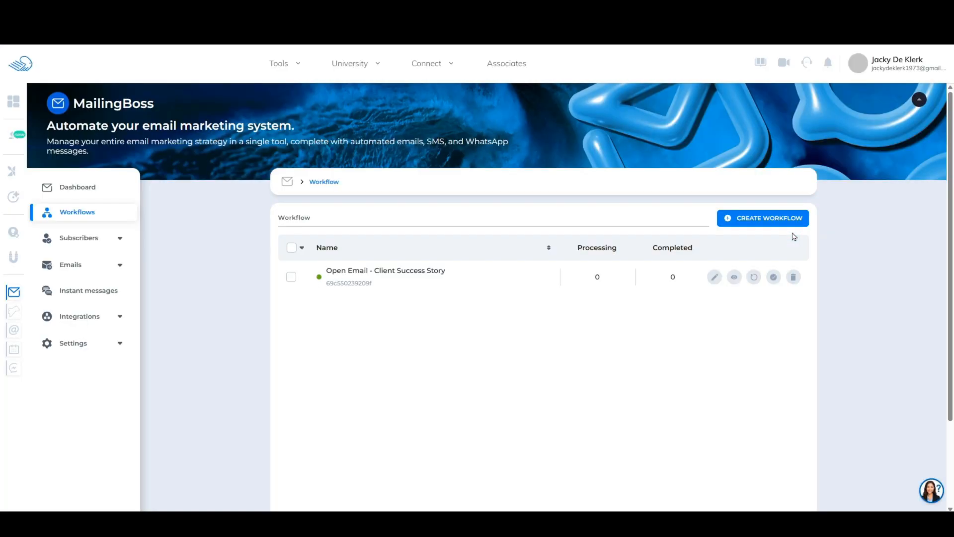
{"action": "left_click", "coordinate": [318, 279]}
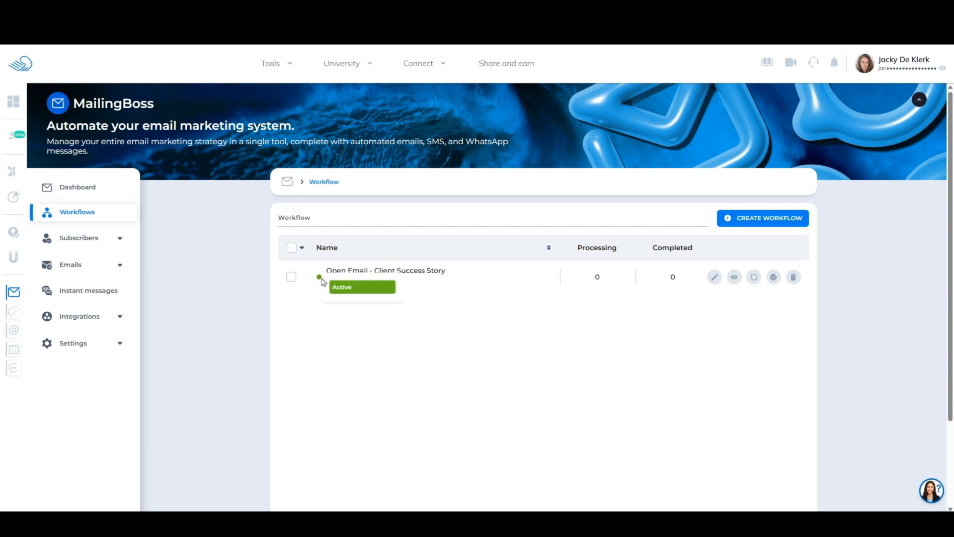